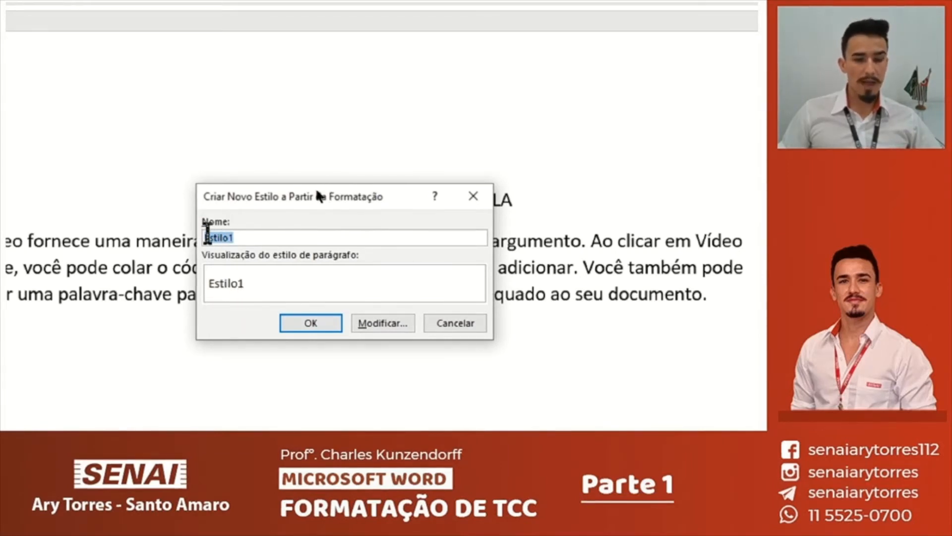
Step: Name the new style "ABNT TEXTO" and open its detailed formatting settings
{"action": "type", "text": "Estilo E"}
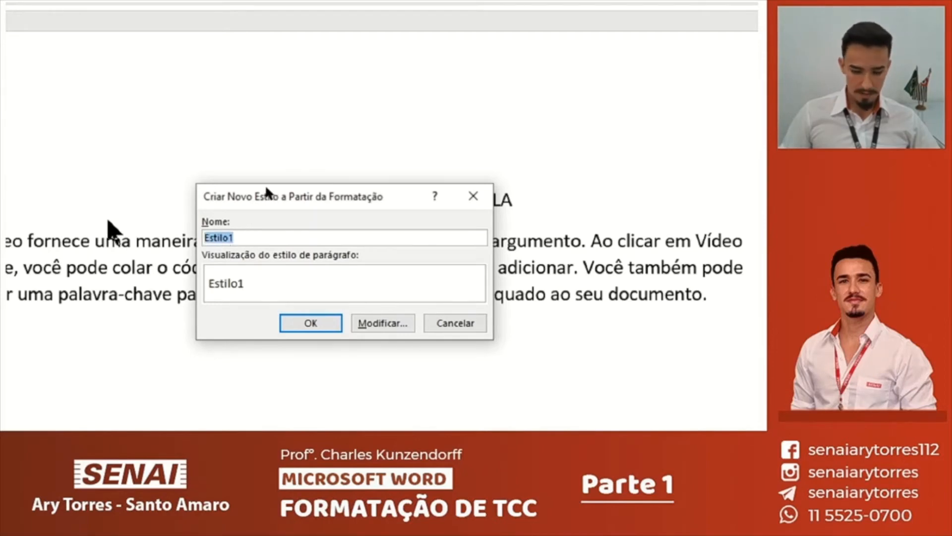
{"action": "type", "text": "ABNT"}
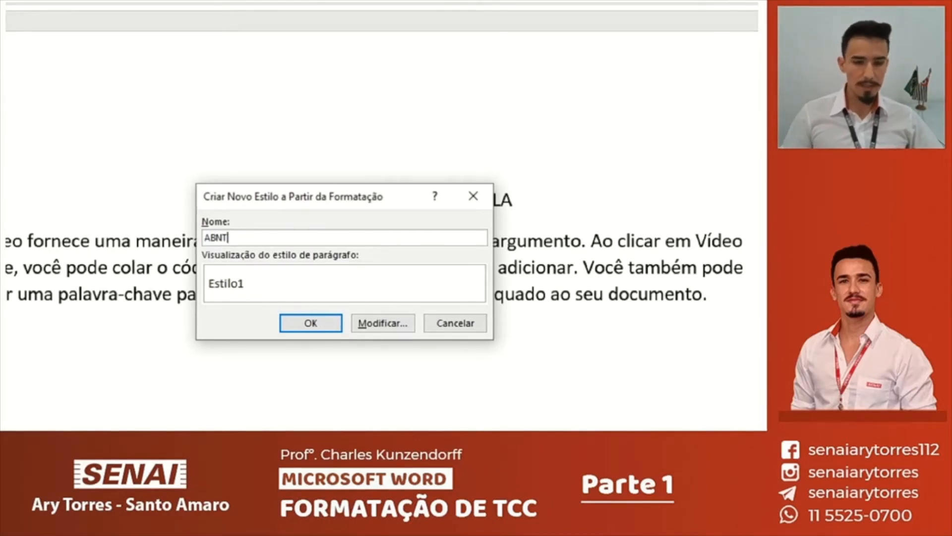
{"action": "type", "text": " TEXTO"}
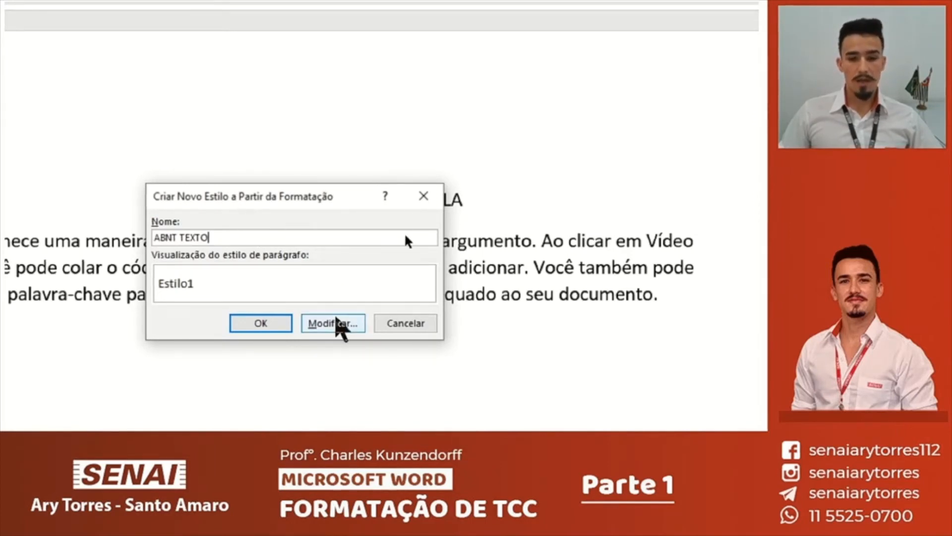
{"action": "left_click", "coordinate": [338, 325]}
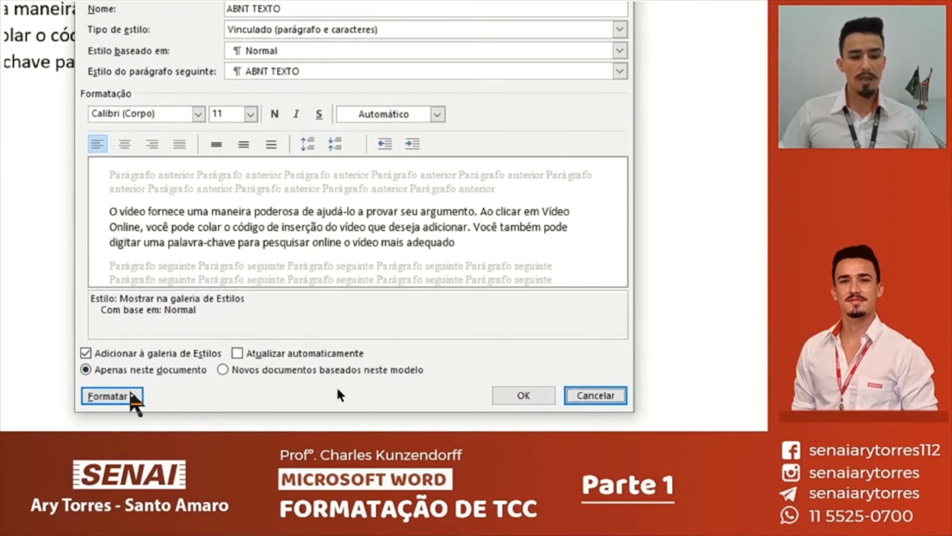
Step: Make the style available to new documents based on this template and enable its automatic updating
{"action": "left_click", "coordinate": [130, 394]}
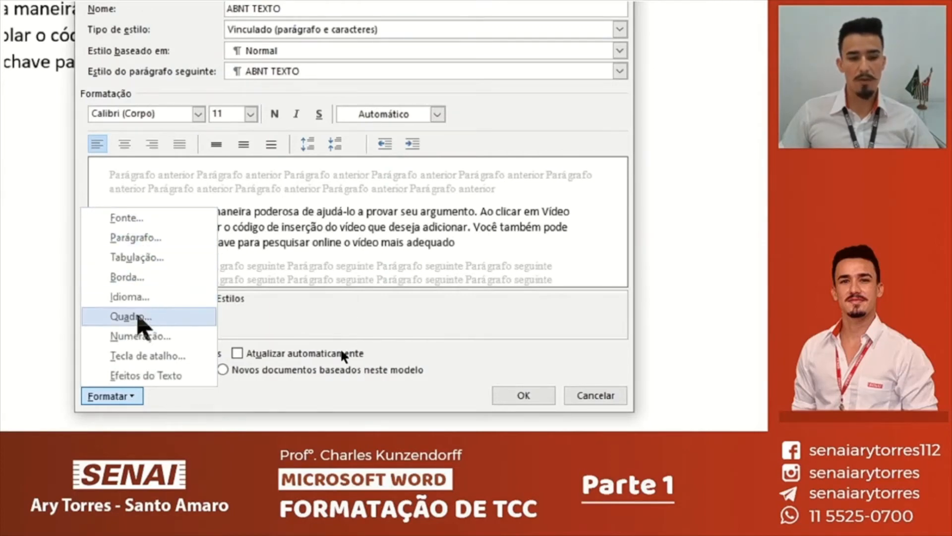
{"action": "left_click", "coordinate": [365, 274]}
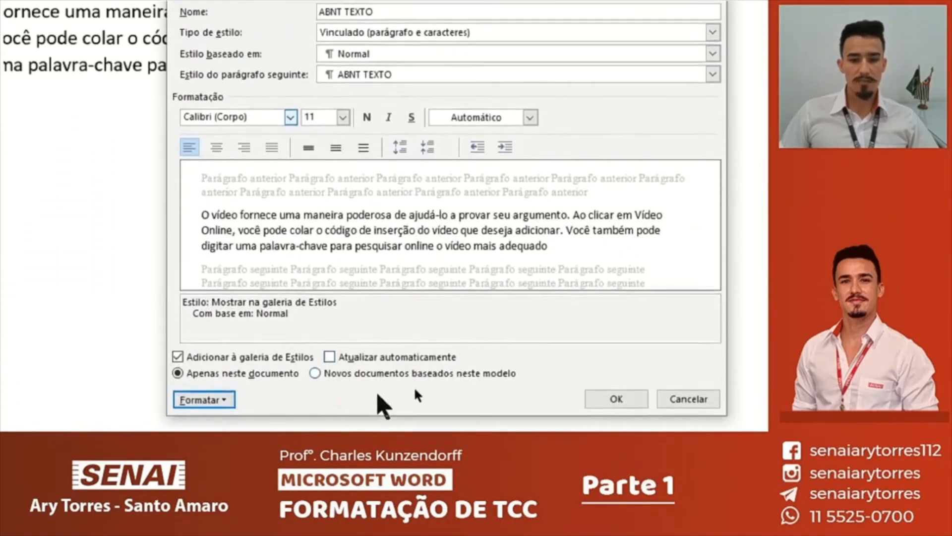
{"action": "left_click", "coordinate": [403, 372]}
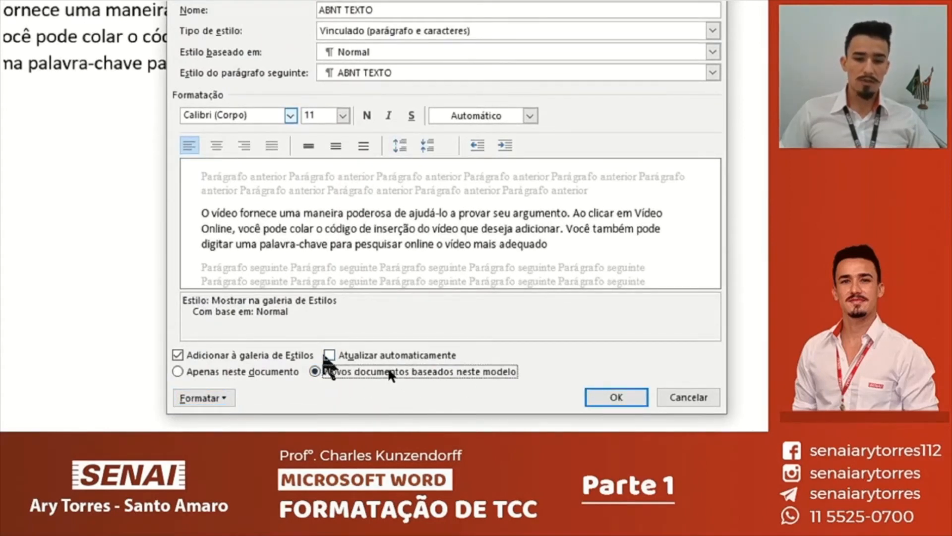
{"action": "left_click", "coordinate": [329, 356]}
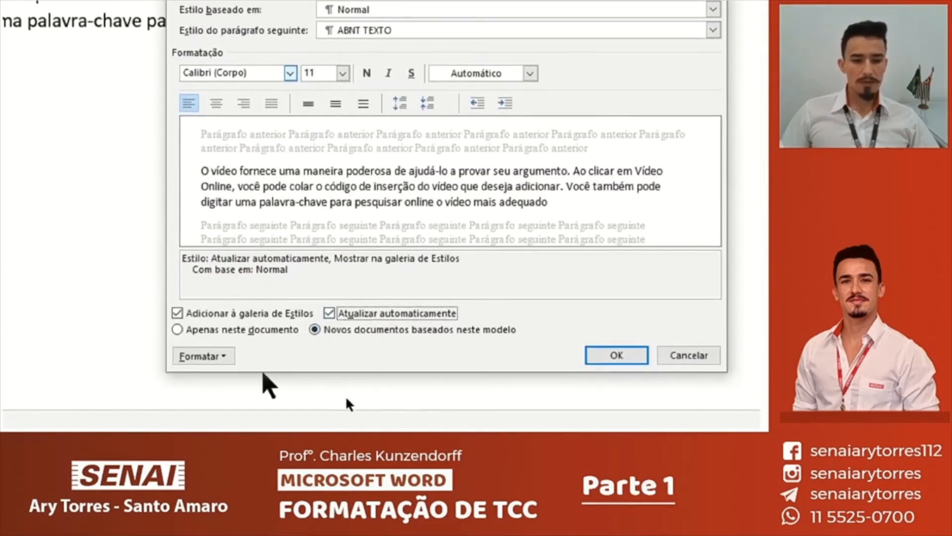
Step: Set the style's font to Arial, size 12, with the black theme colour
{"action": "left_click", "coordinate": [224, 357]}
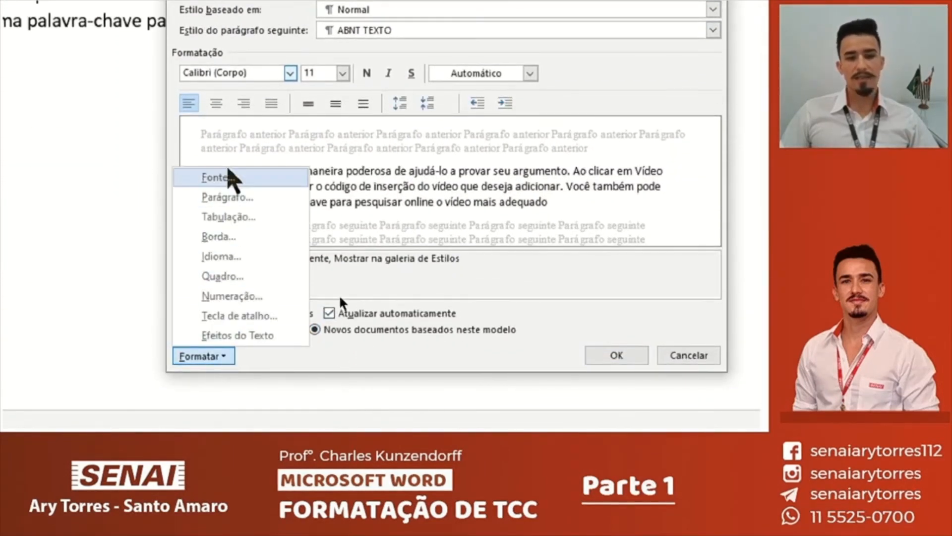
{"action": "left_click", "coordinate": [228, 177]}
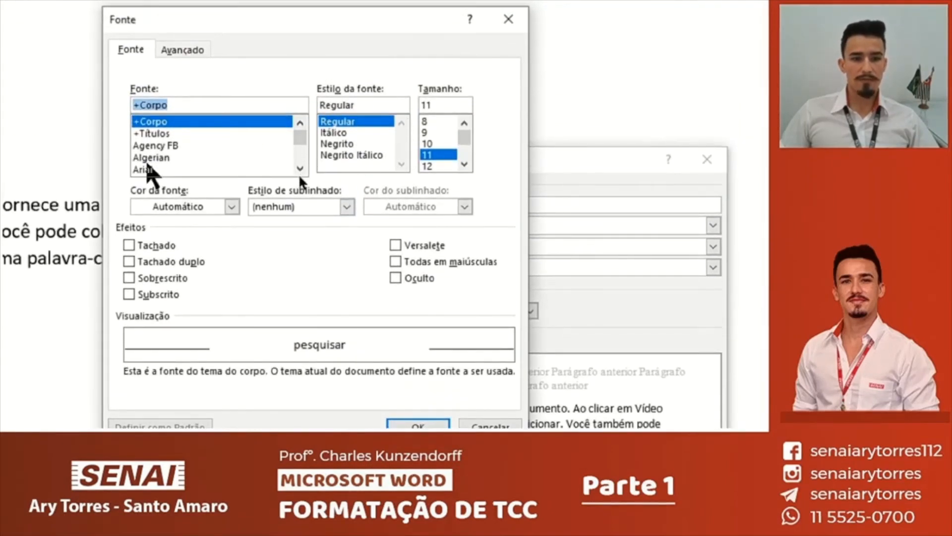
{"action": "left_click", "coordinate": [146, 170]}
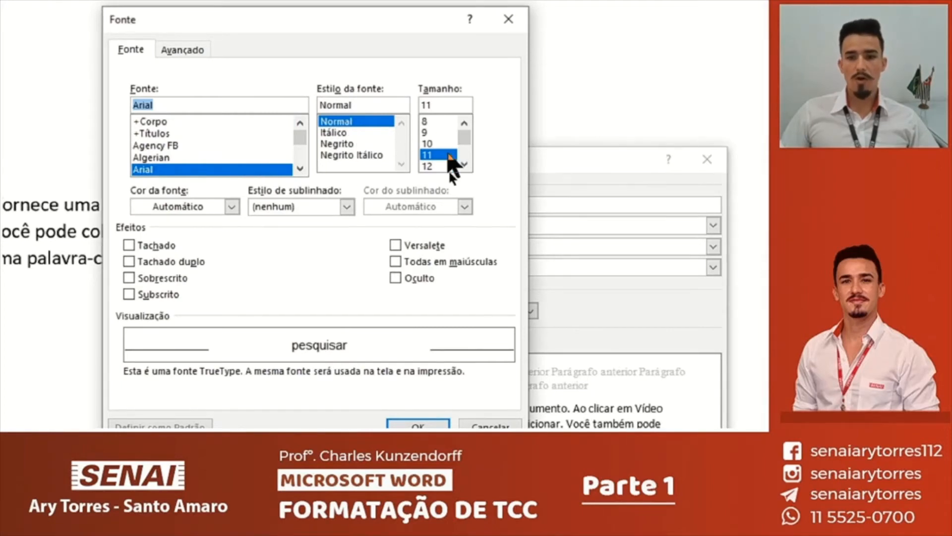
{"action": "left_click", "coordinate": [428, 166]}
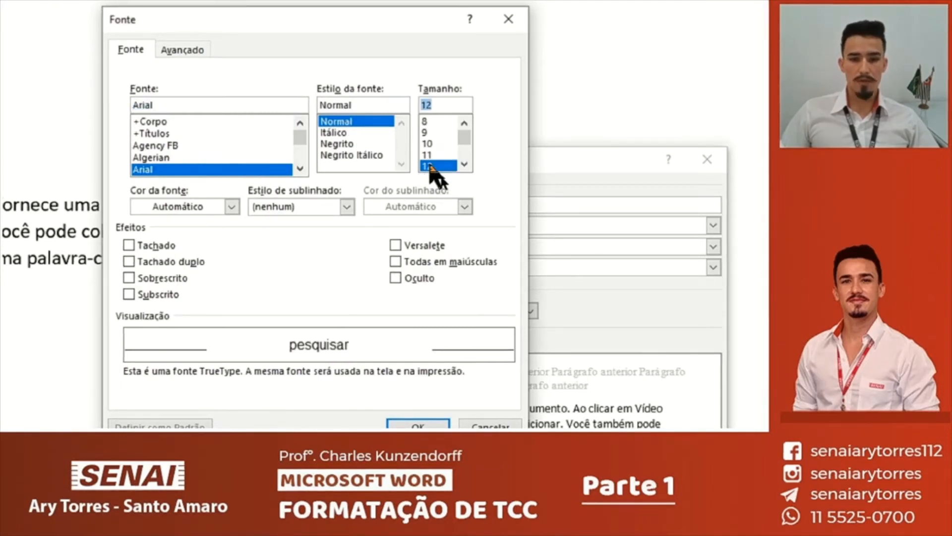
{"action": "left_click", "coordinate": [232, 207]}
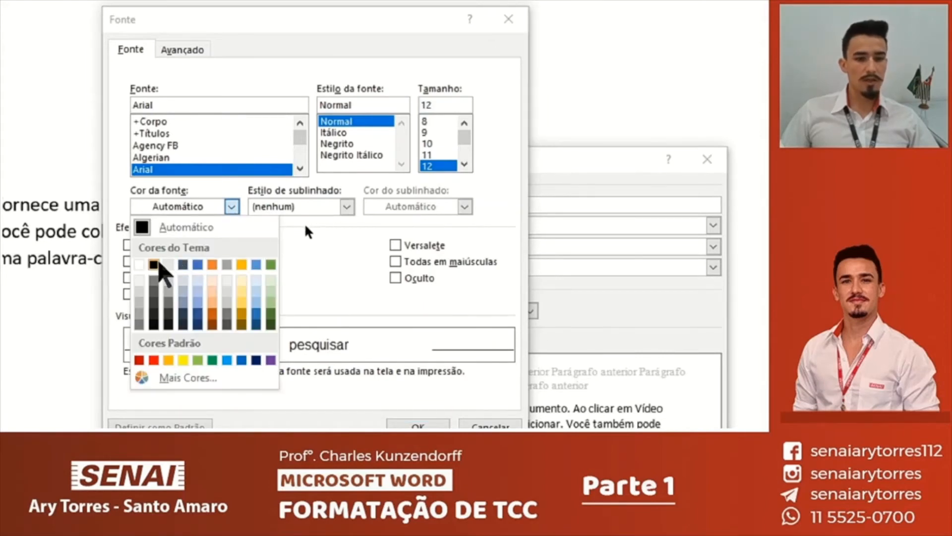
{"action": "left_click", "coordinate": [154, 264]}
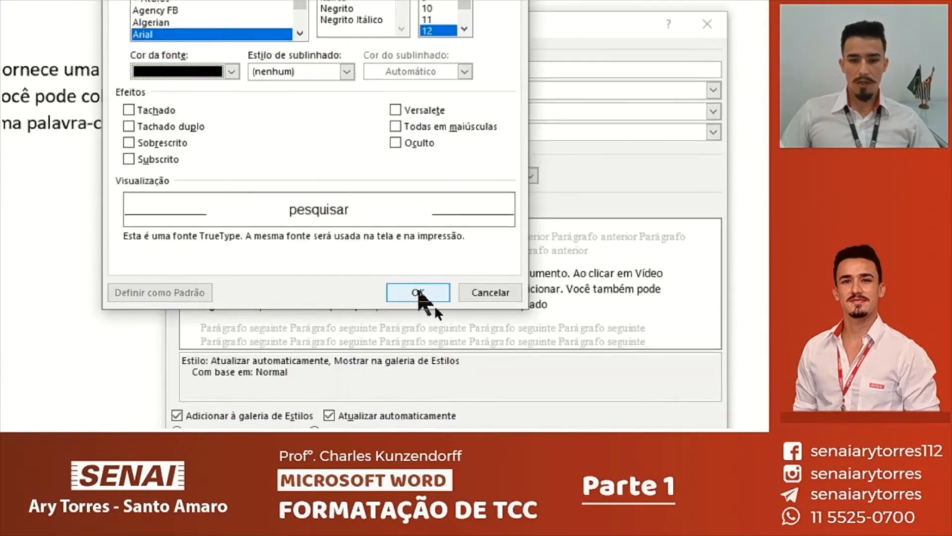
{"action": "left_click", "coordinate": [418, 425]}
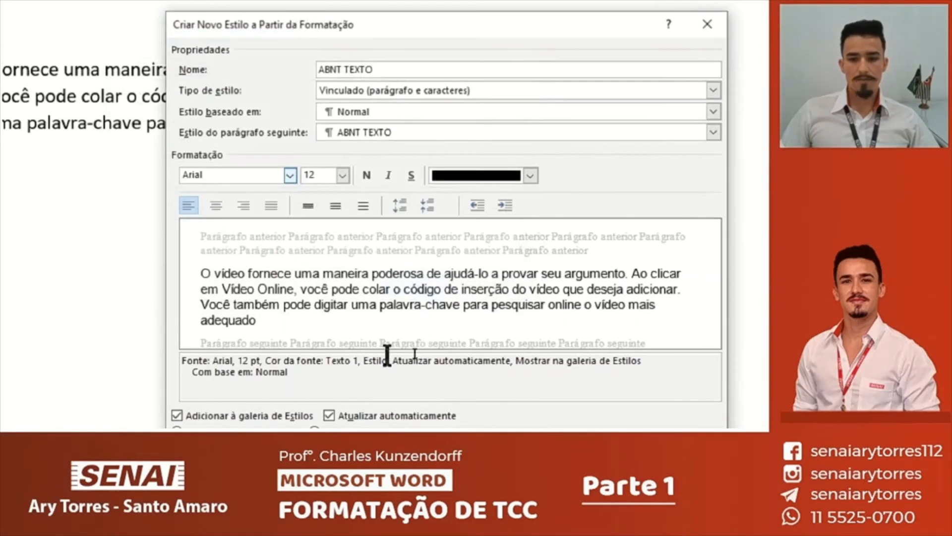
Step: Set the style's paragraph alignment to Justificada with a special first-line indent (Primeira linha) of 1,25 cm
{"action": "left_click", "coordinate": [231, 330]}
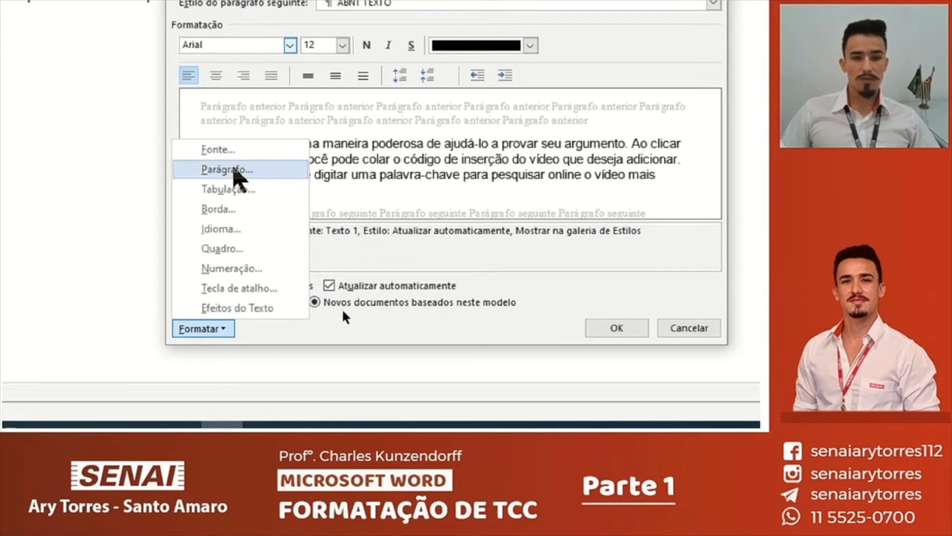
{"action": "left_click", "coordinate": [234, 169]}
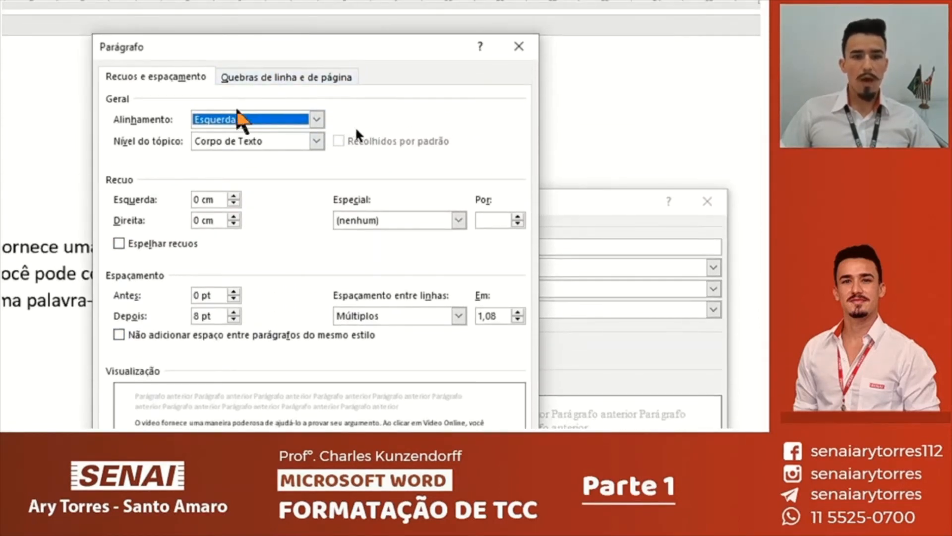
{"action": "left_click", "coordinate": [316, 119]}
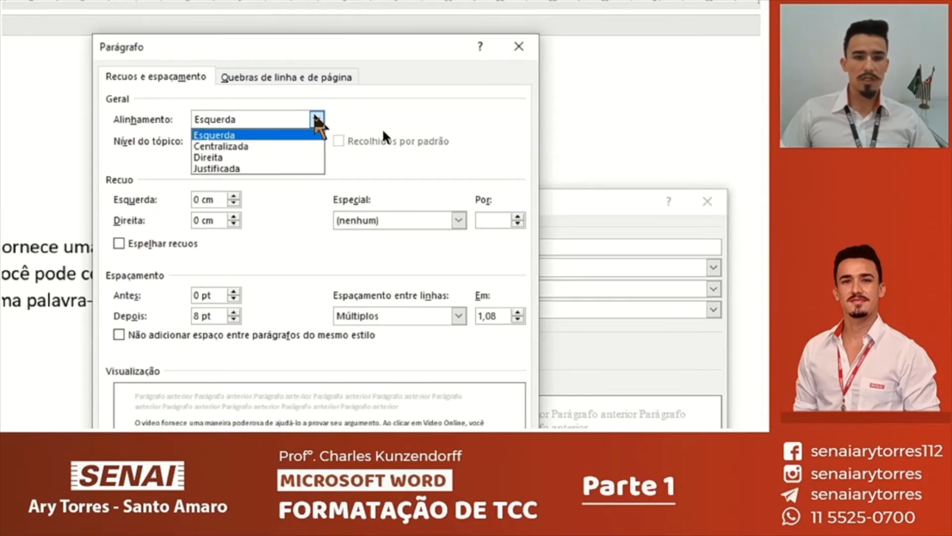
{"action": "left_click", "coordinate": [234, 169]}
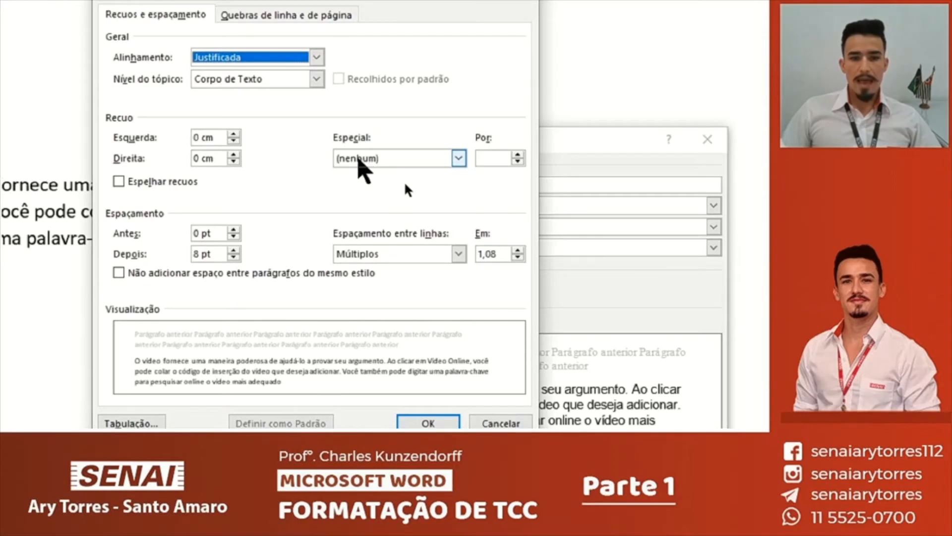
{"action": "left_click", "coordinate": [458, 159]}
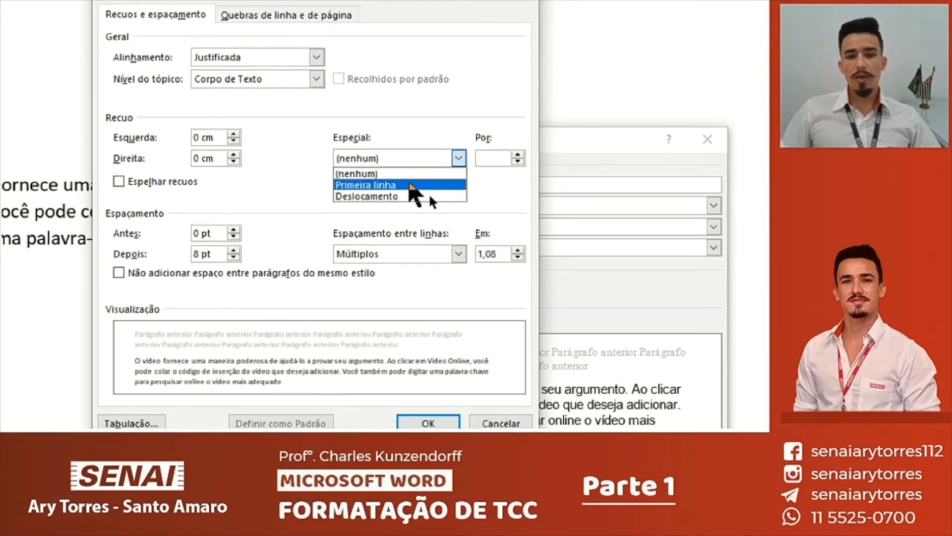
{"action": "left_click", "coordinate": [404, 185]}
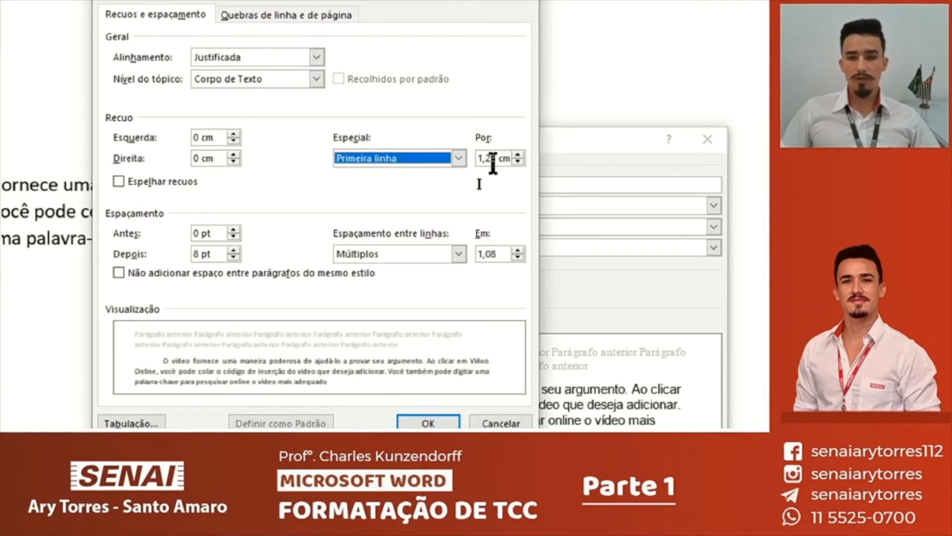
{"action": "left_click", "coordinate": [458, 158]}
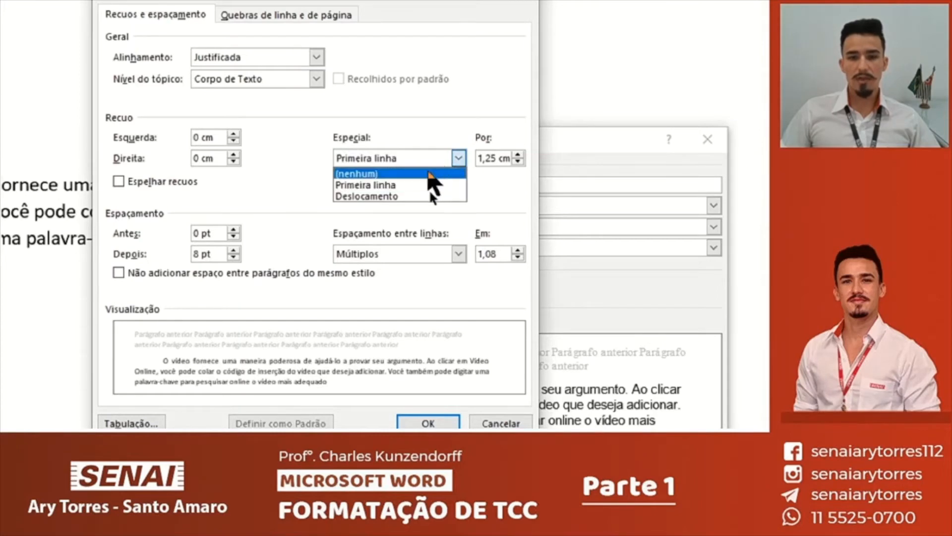
{"action": "left_click", "coordinate": [404, 184]}
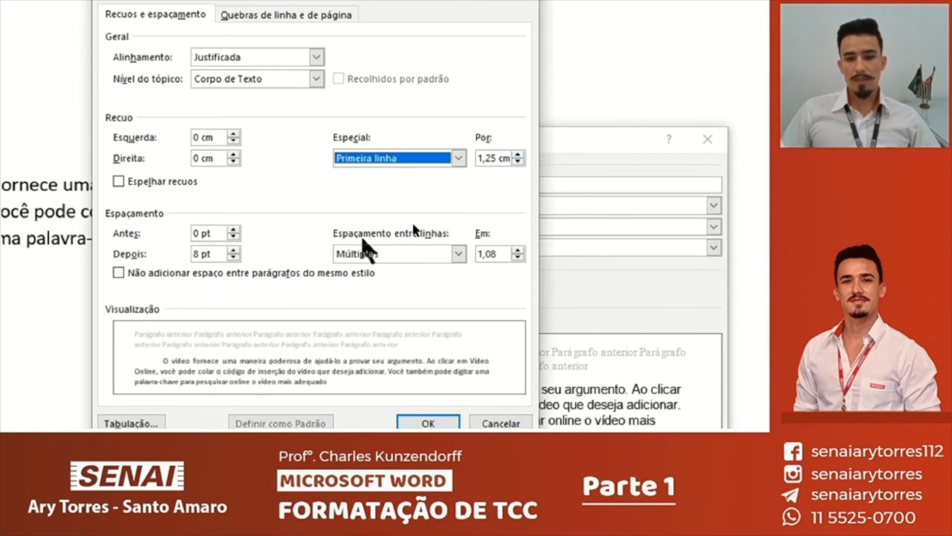
Step: Set the style's line spacing to 1,5 linhas and the spacing after paragraphs to 0 pt
{"action": "left_click", "coordinate": [457, 254]}
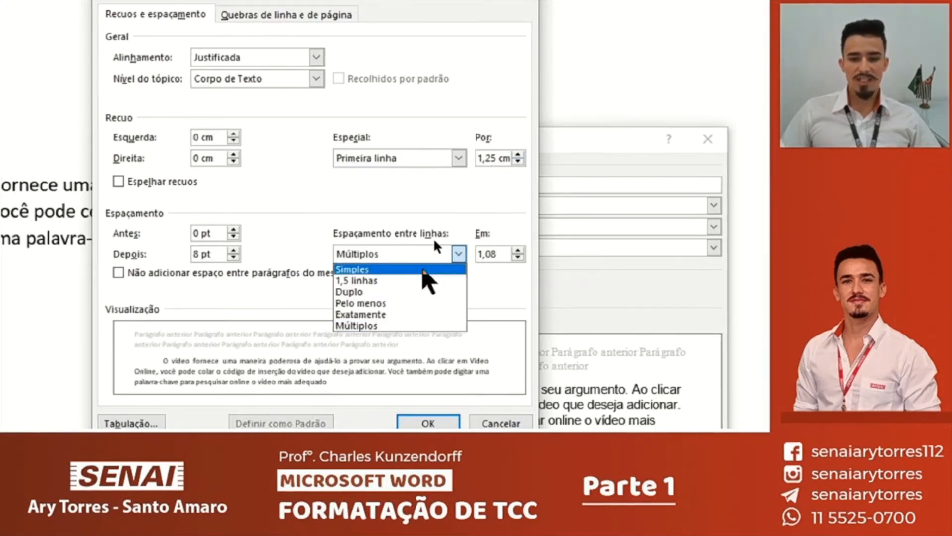
{"action": "left_click", "coordinate": [413, 280]}
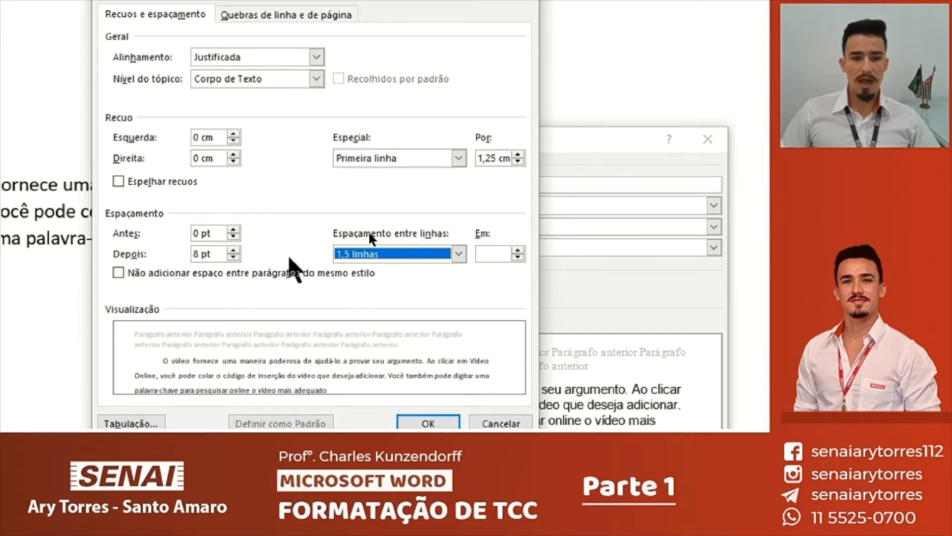
{"action": "left_click", "coordinate": [233, 257]}
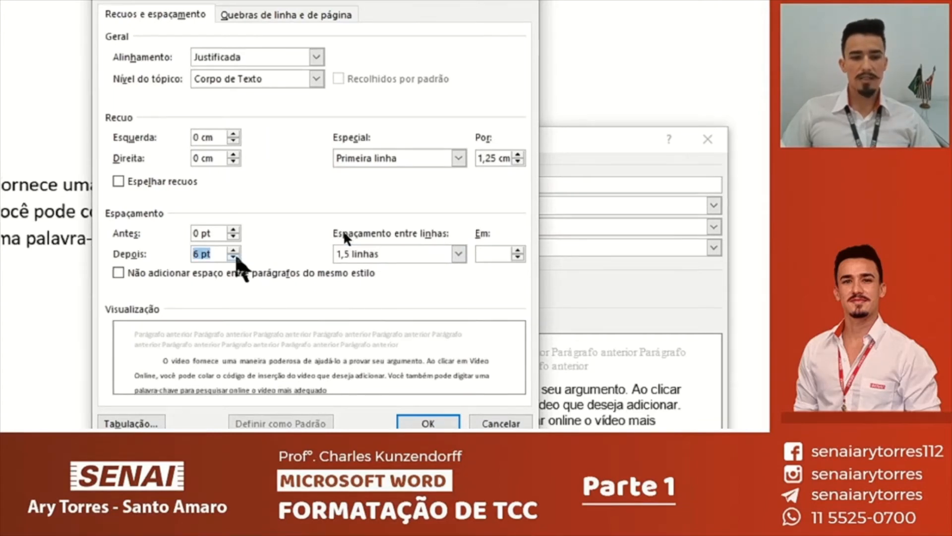
{"action": "left_click", "coordinate": [234, 257]}
{"action": "left_click", "coordinate": [233, 250]}
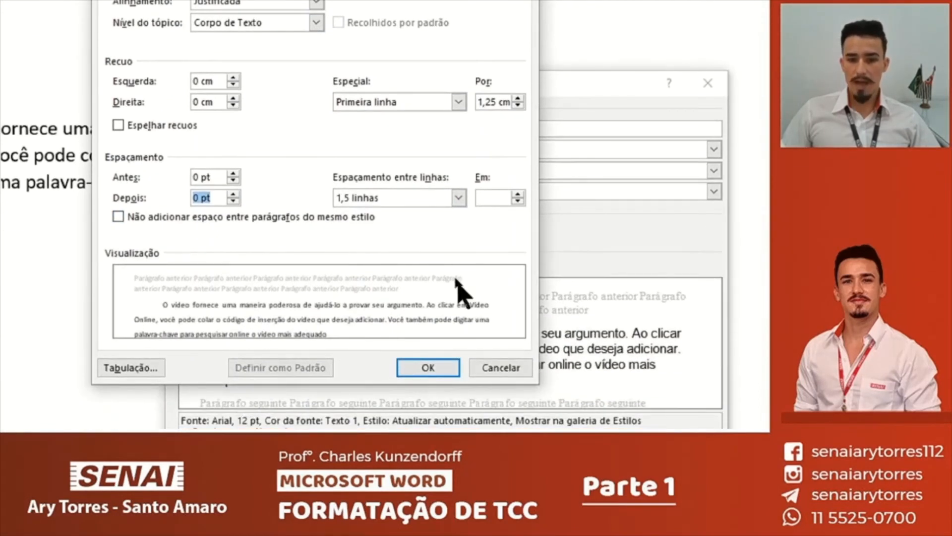
{"action": "left_click", "coordinate": [432, 362]}
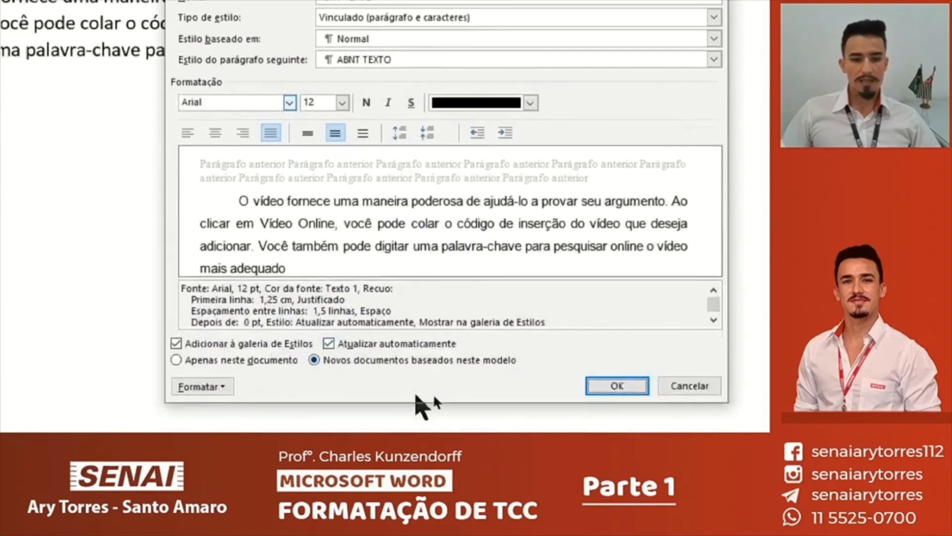
Step: Assign Ctrl+K as the keyboard shortcut for the ABNT TEXTO style and finish creating the style
{"action": "left_click", "coordinate": [223, 377]}
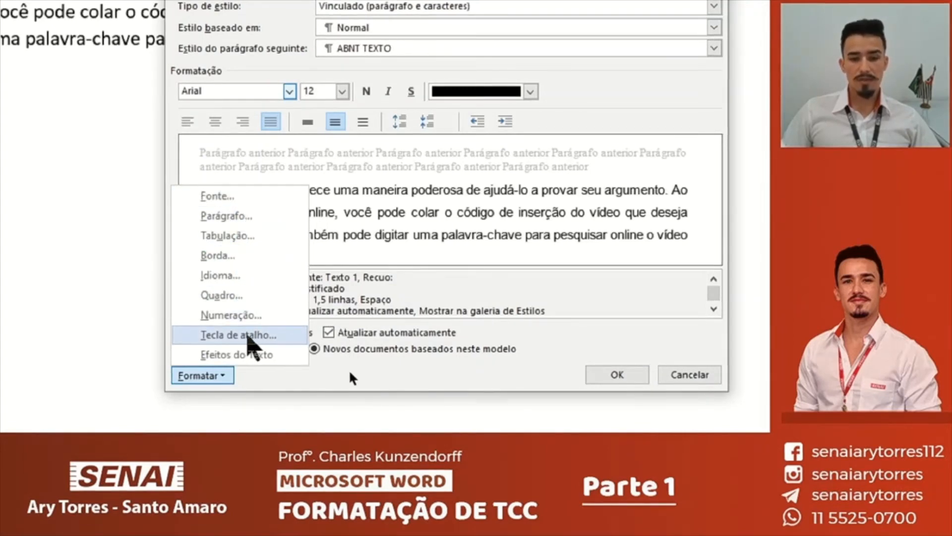
{"action": "left_click", "coordinate": [249, 337]}
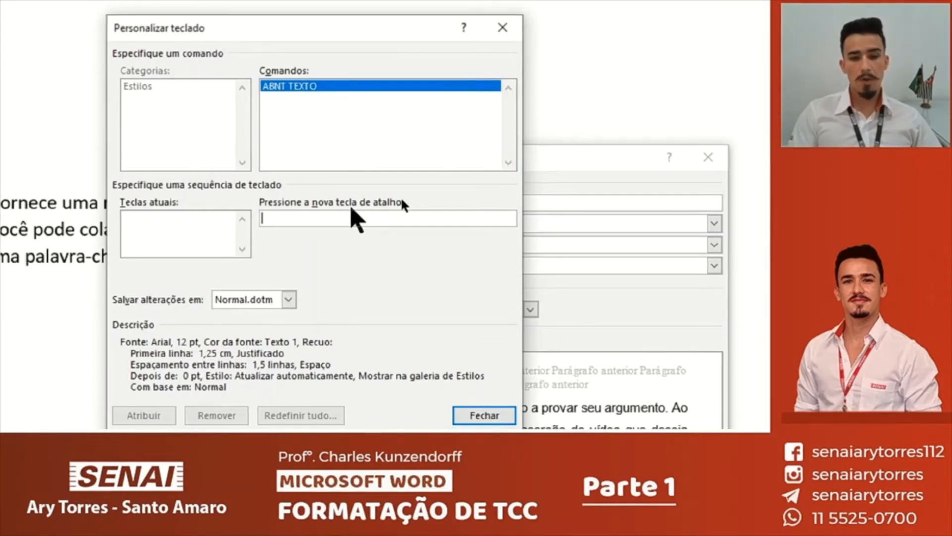
{"action": "key", "text": "ctrl+k"}
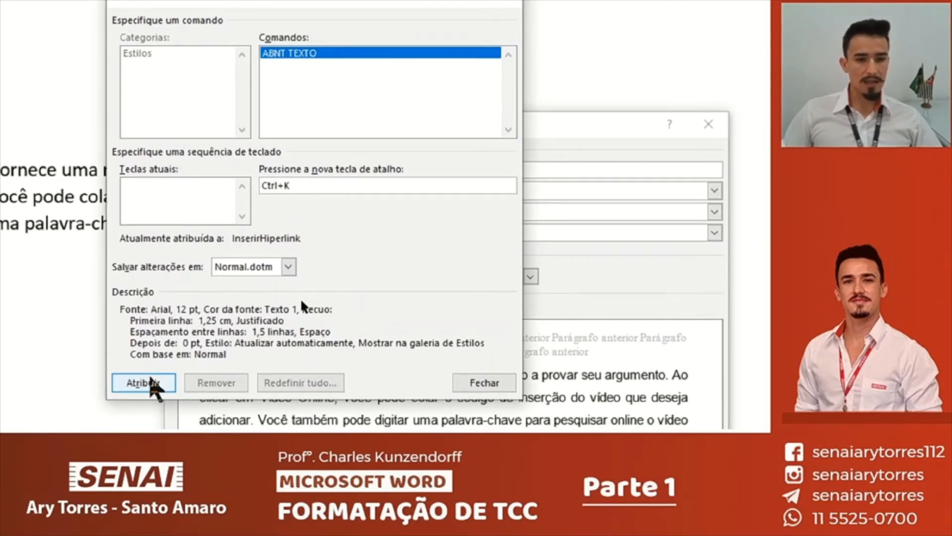
{"action": "left_click", "coordinate": [143, 382]}
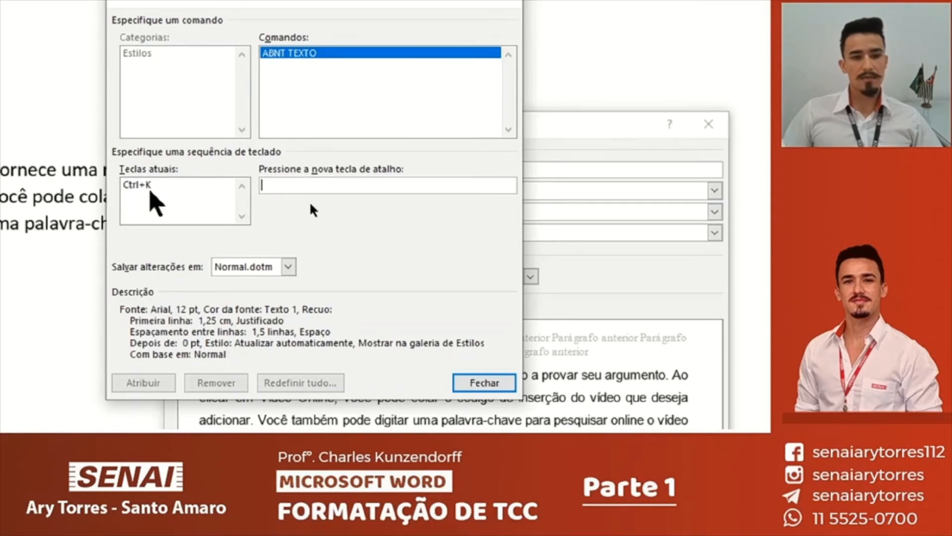
{"action": "left_click", "coordinate": [476, 382]}
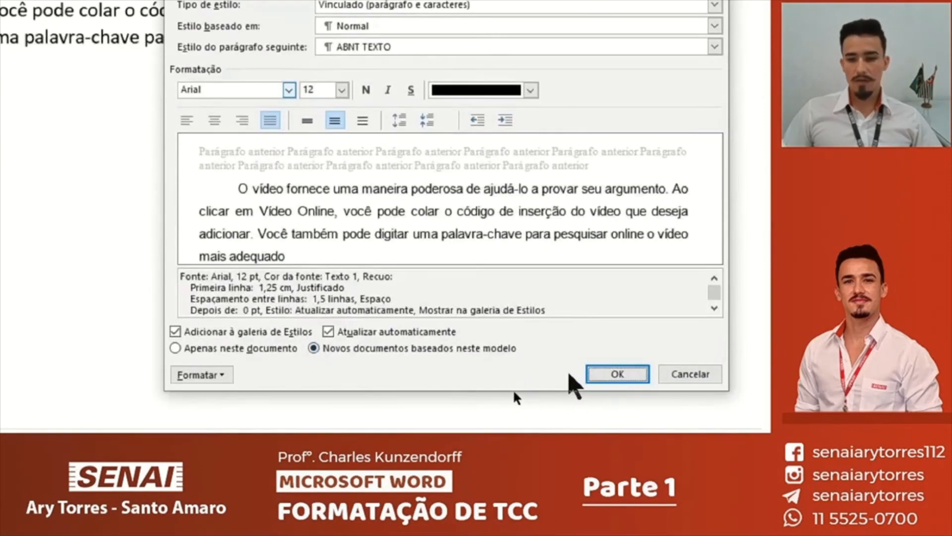
{"action": "left_click", "coordinate": [613, 373]}
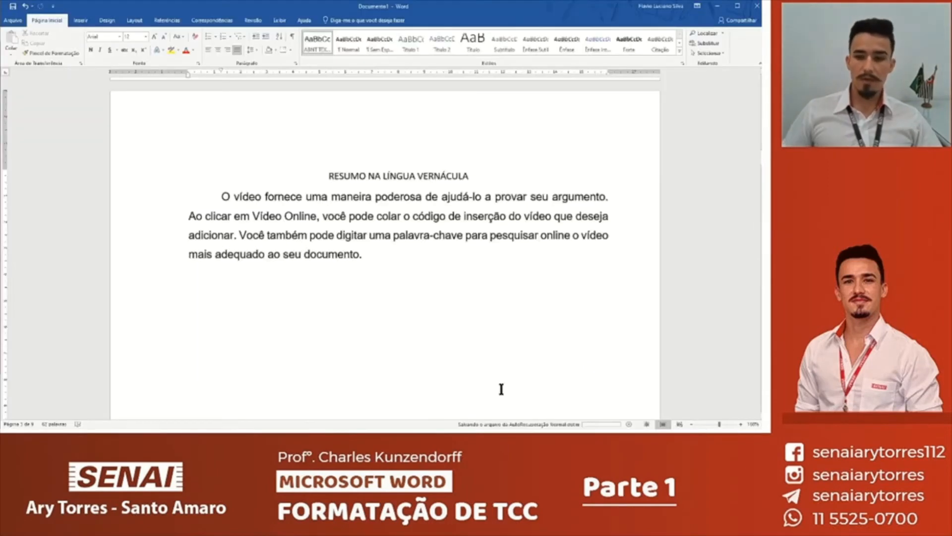
Step: Clear all formatting from the body paragraph under the heading "RESUMO NA LÍNGUA VERNÁCULA"
{"action": "left_click_drag", "start_coordinate": [376, 257], "coordinate": [223, 195]}
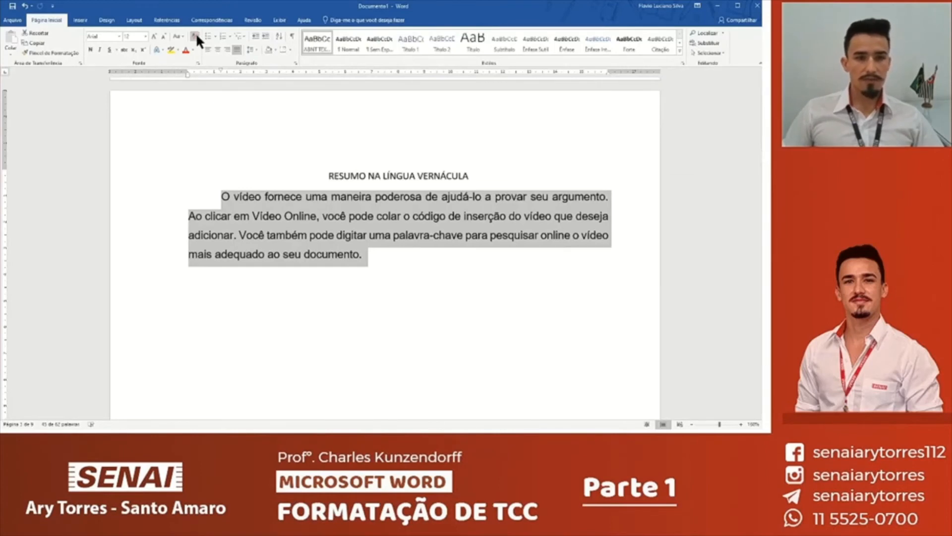
{"action": "left_click", "coordinate": [195, 36]}
{"action": "left_click", "coordinate": [296, 211]}
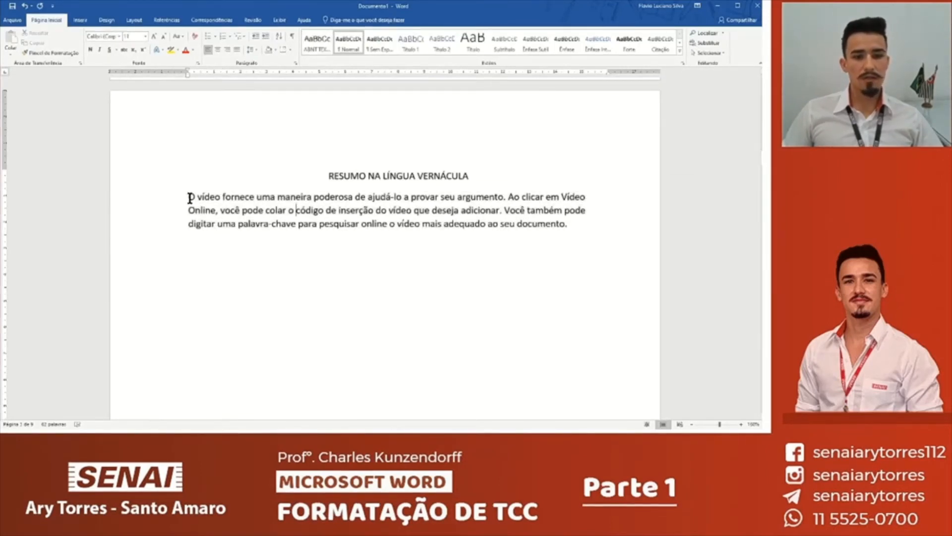
Step: Select the whole body paragraph under "RESUMO NA LÍNGUA VERNÁCULA"
{"action": "left_click_drag", "start_coordinate": [190, 197], "coordinate": [572, 221]}
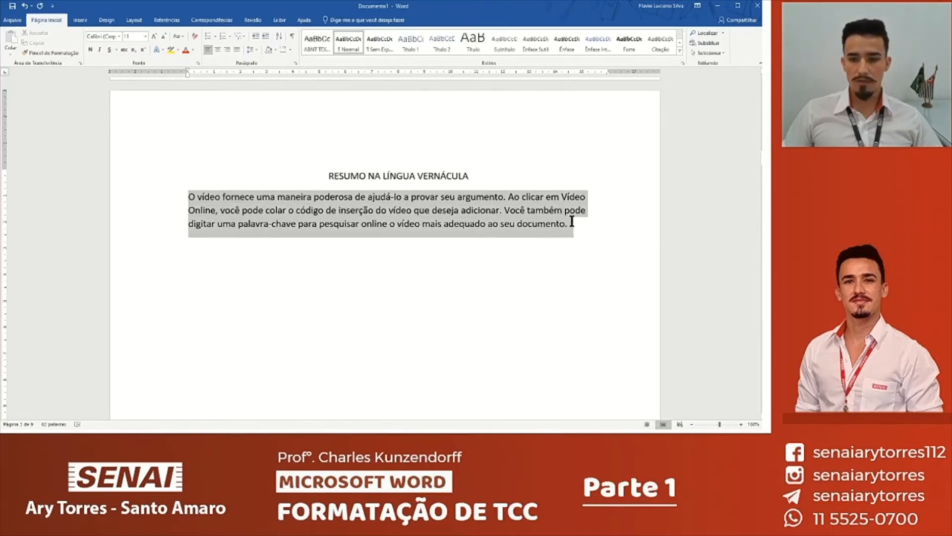